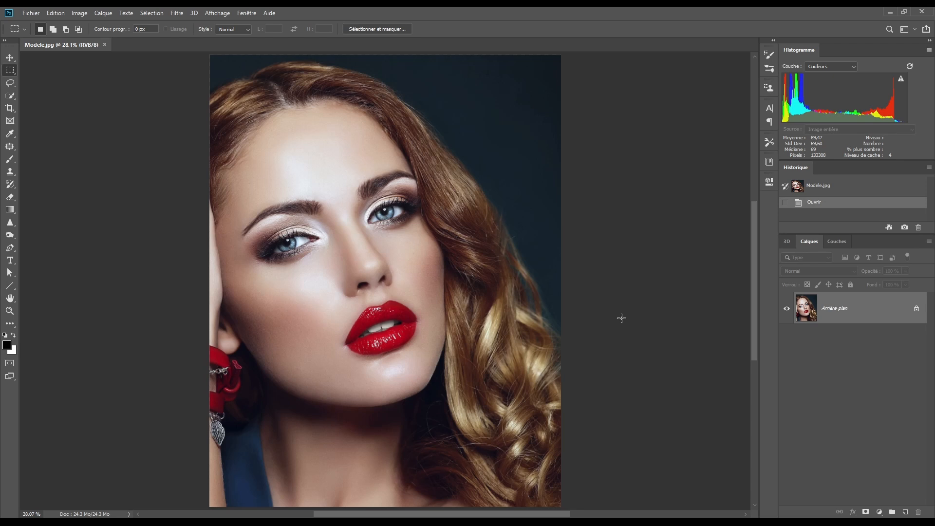
- Duplicate the background layer and add an empty layer named "texture" above the copy
key("ctrl+j")
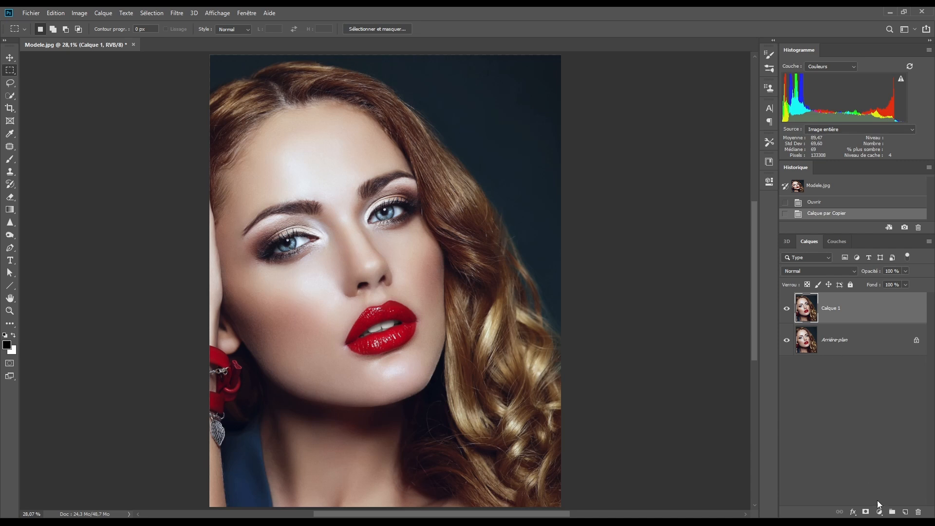
left_click(905, 512)
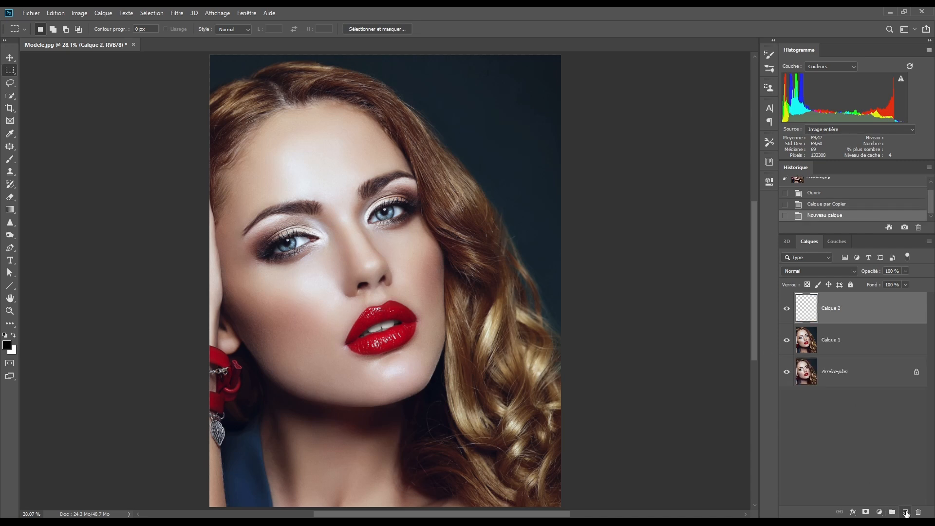
double_click(831, 307)
type("texture")
key("Return")
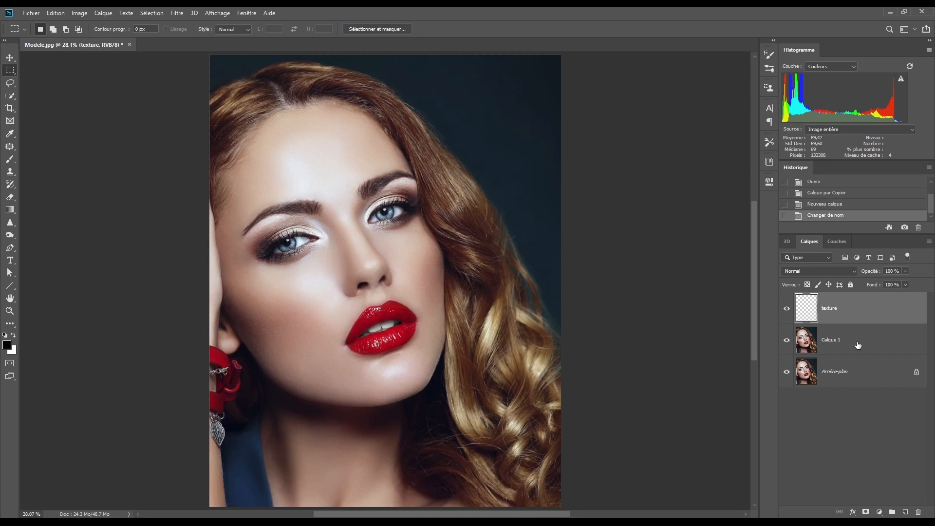
- Fill the texture layer with 50% gray in Normal mode at 100% opacity
left_click(55, 13)
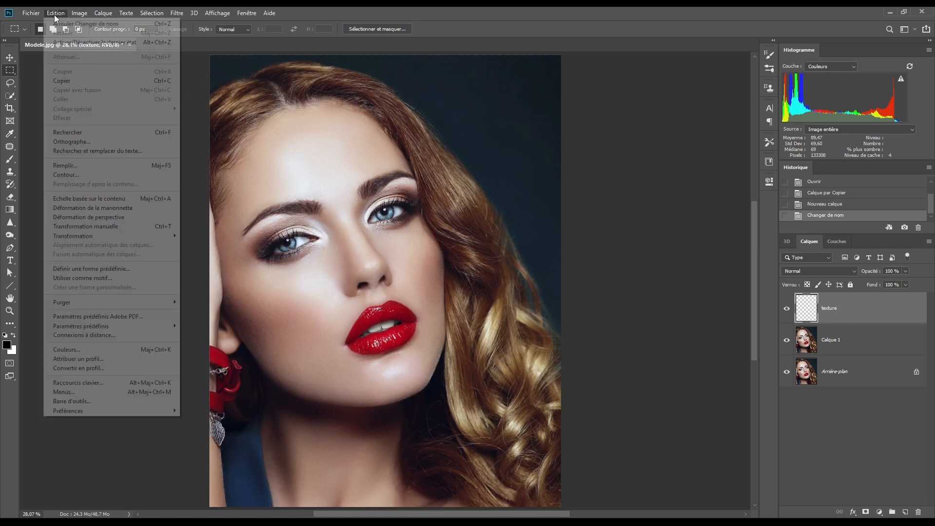
left_click(83, 168)
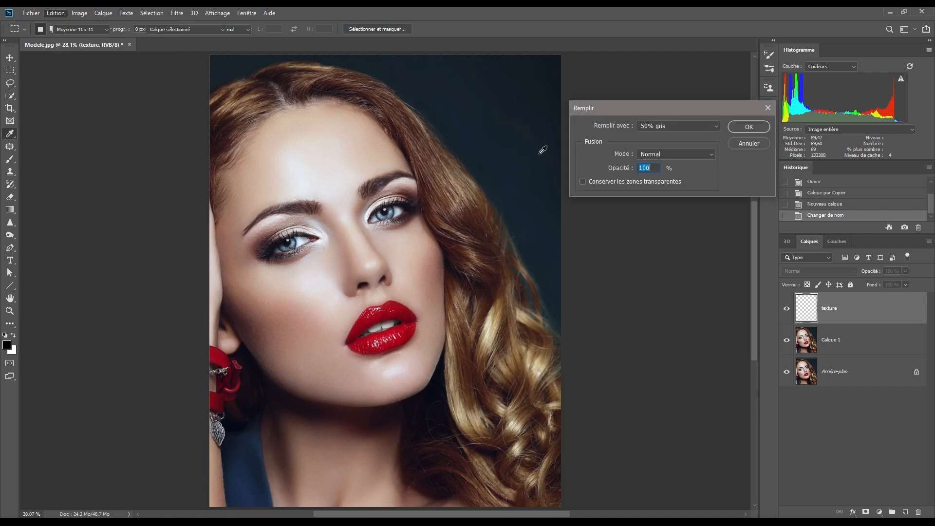
left_click(740, 125)
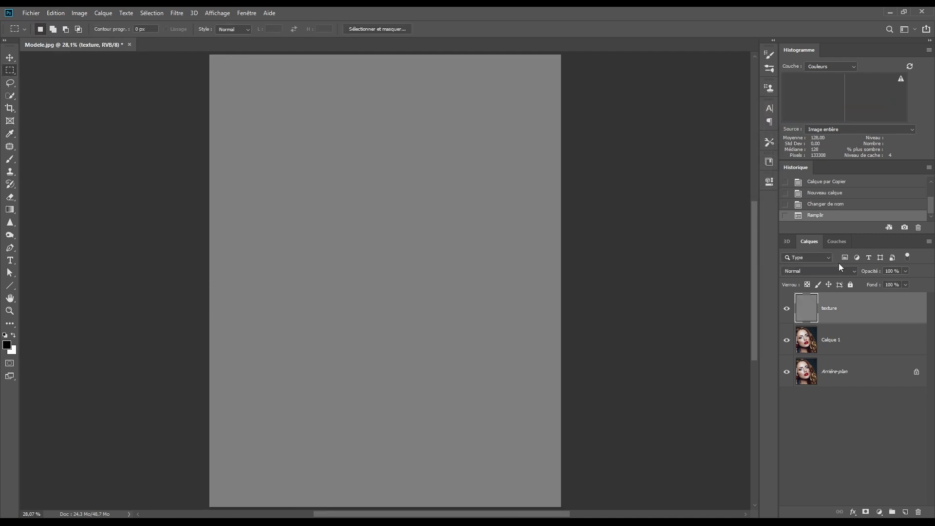
- Set the texture layer's blend mode to Lumière tamisée (Soft Light) and convert the layer to a smart object
left_click(813, 269)
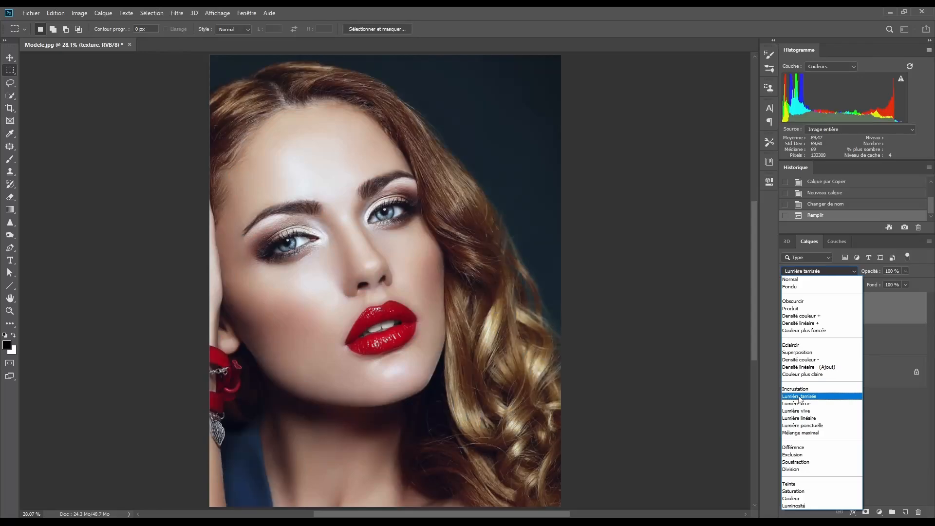
left_click(797, 395)
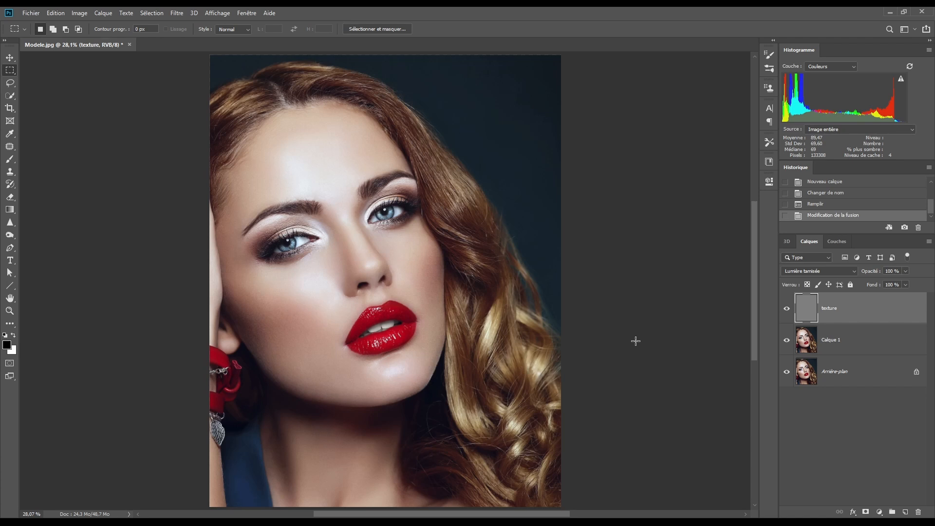
right_click(877, 309)
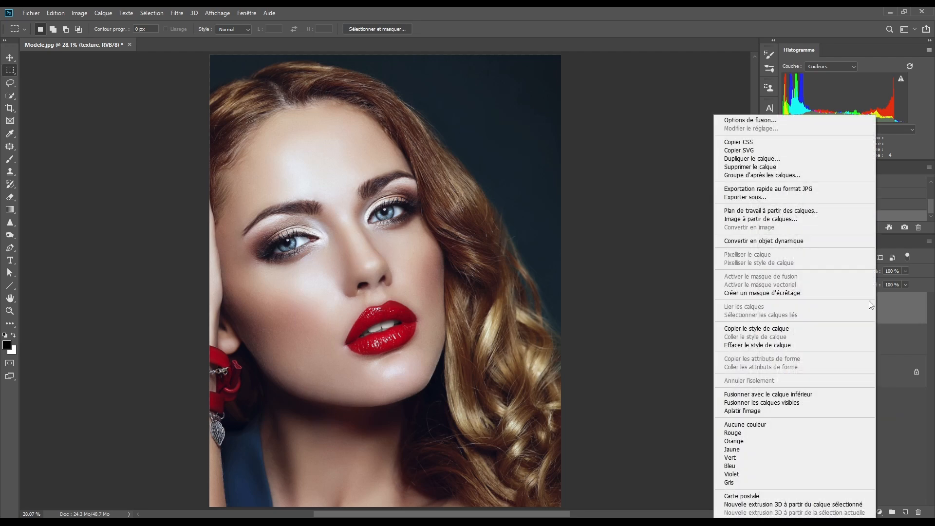
left_click(799, 241)
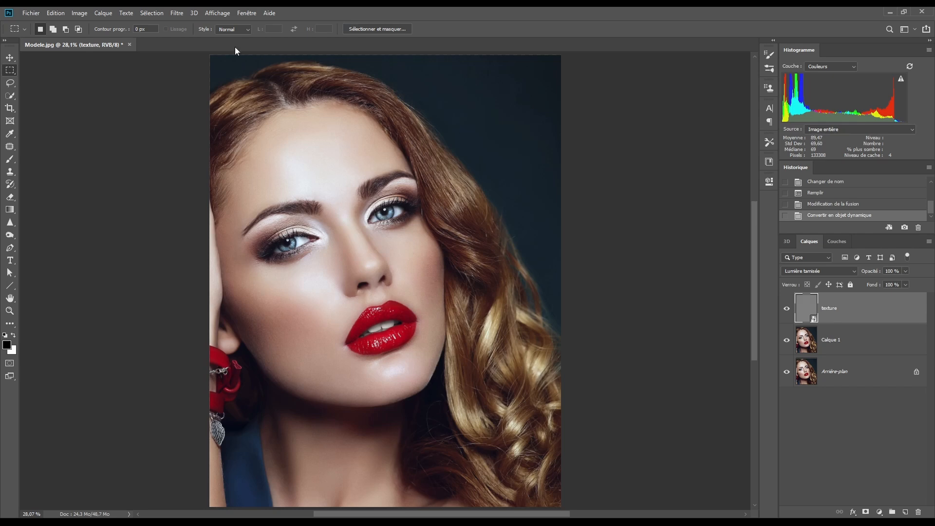
- Apply the Camera Raw filter to the texture layer with grain amount, size and roughness each set to 80
left_click(175, 13)
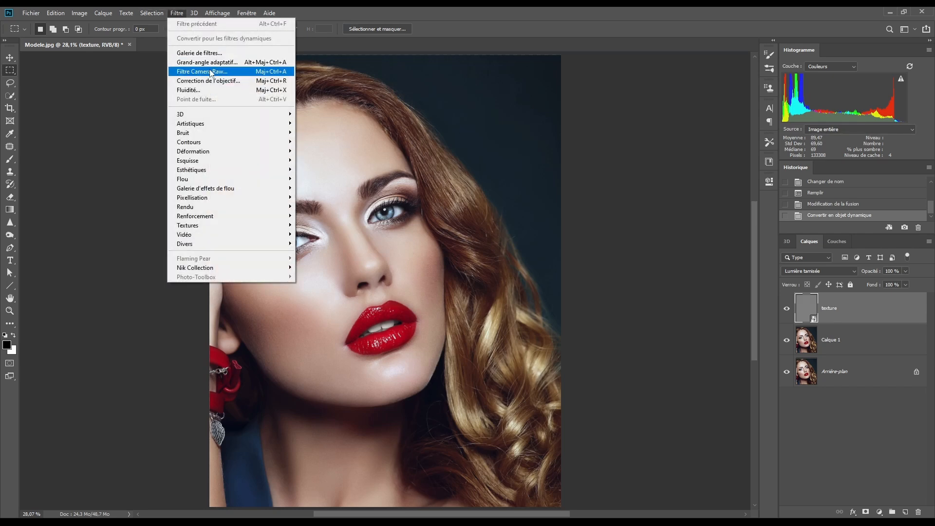
left_click(362, 174)
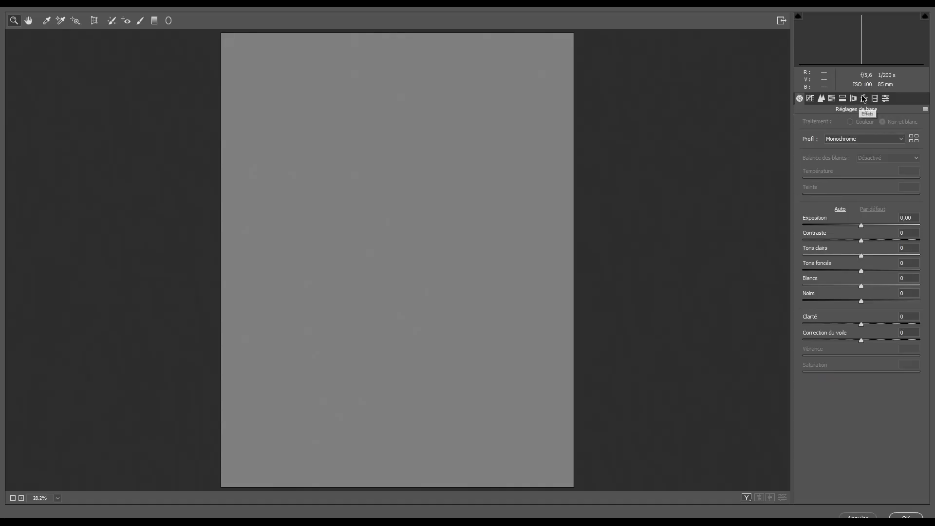
left_click(864, 99)
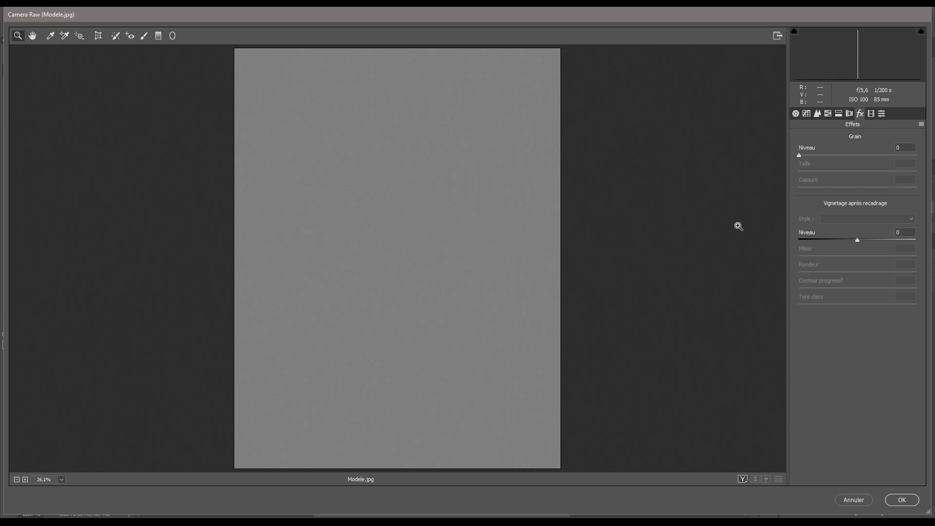
left_click(902, 148)
type("80")
key("Tab")
type("80")
key("Tab")
type("80")
left_click(902, 499)
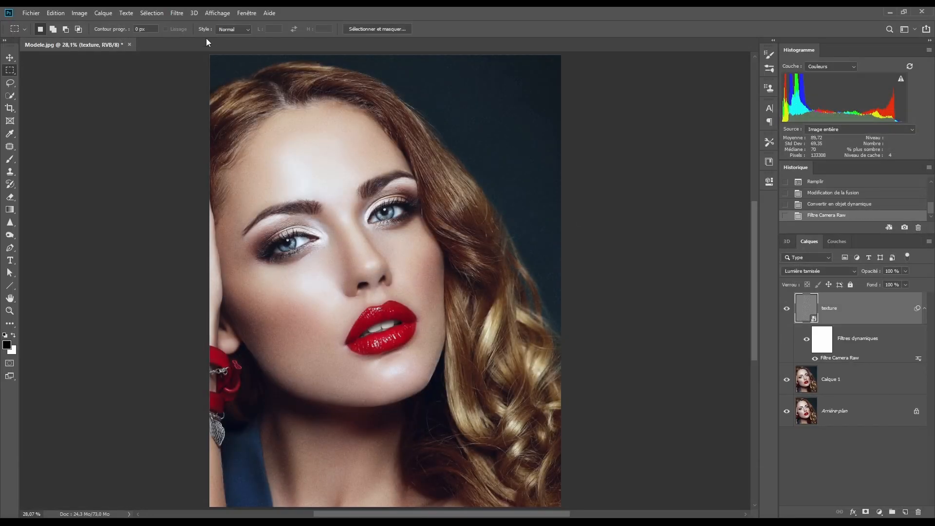
- Apply the Estampage (Emboss) filter to the texture layer with angle 107°, height 4 pixels and amount 141%
left_click(178, 13)
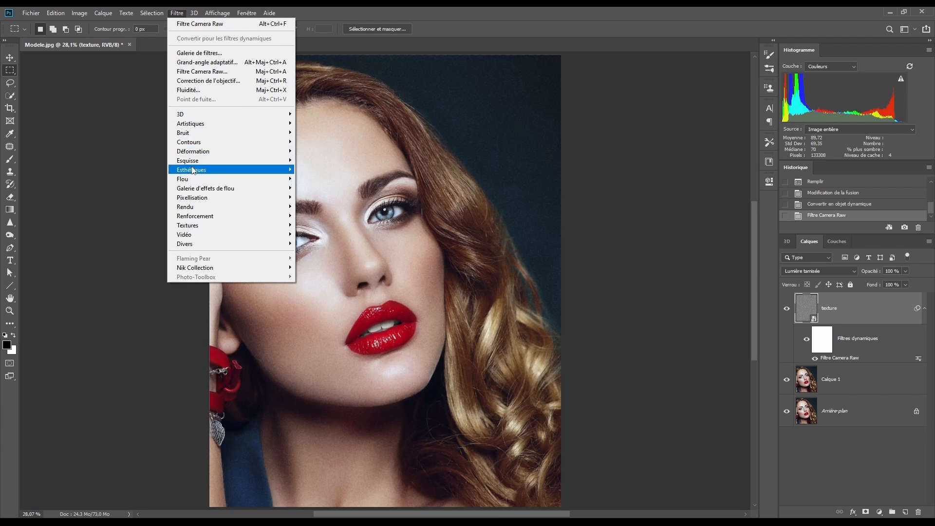
mouse_move(196, 169)
left_click(319, 206)
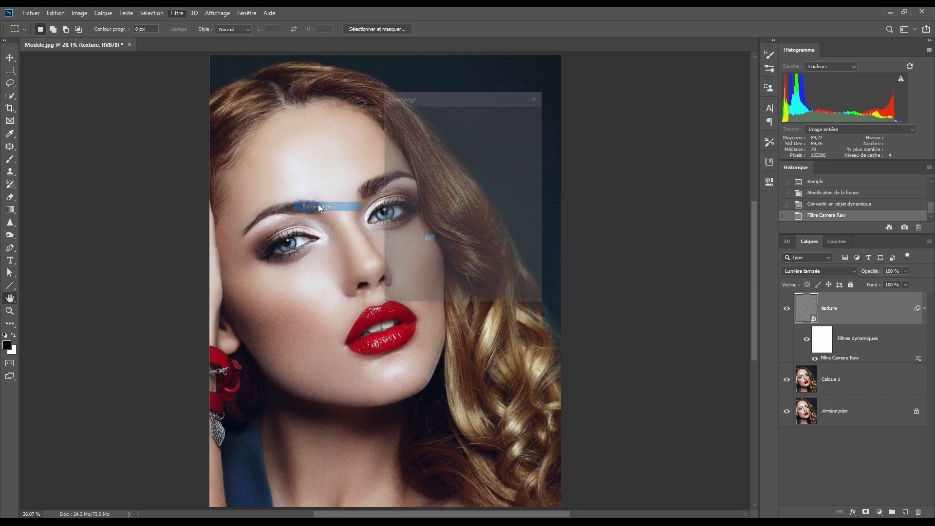
left_click_drag(450, 101, 634, 112)
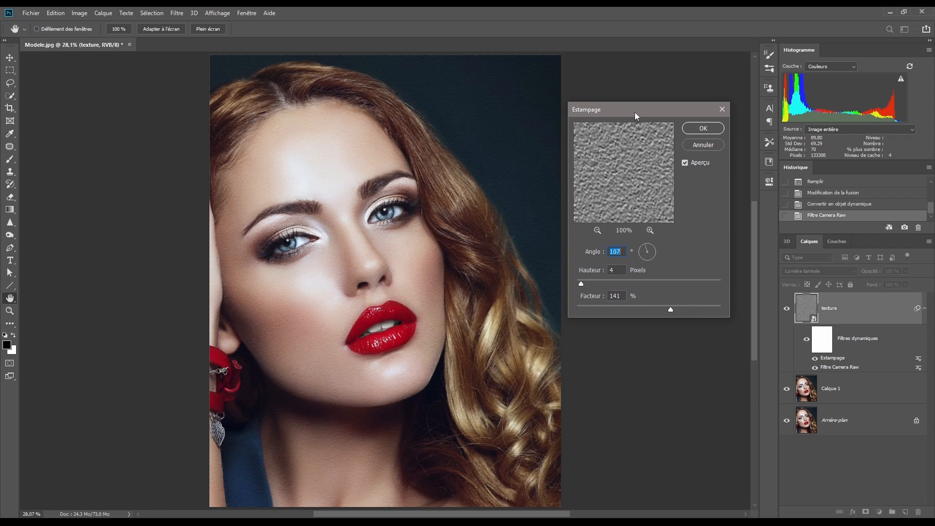
left_click(663, 254)
left_click(703, 129)
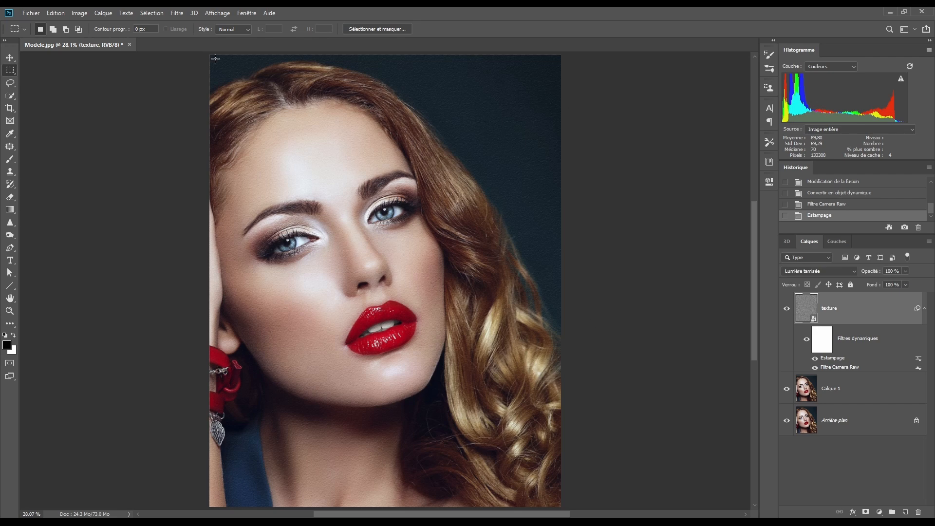
- Apply a Gaussian blur with a 1.0 pixel radius to the texture layer
left_click(177, 13)
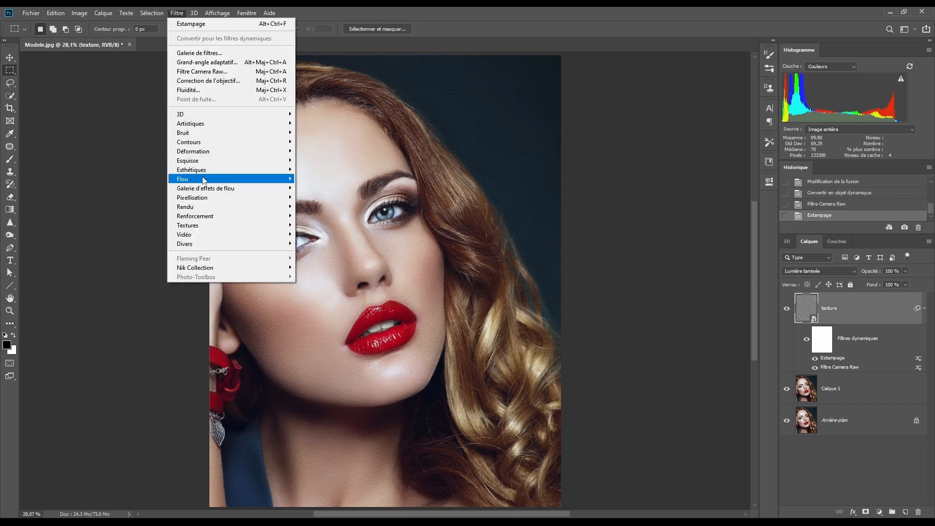
mouse_move(204, 180)
left_click(323, 225)
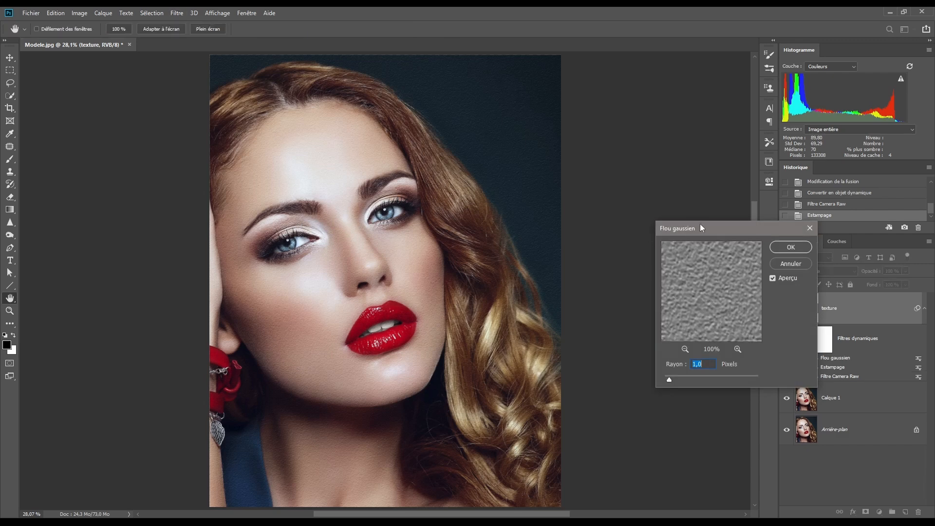
left_click_drag(700, 223, 636, 224)
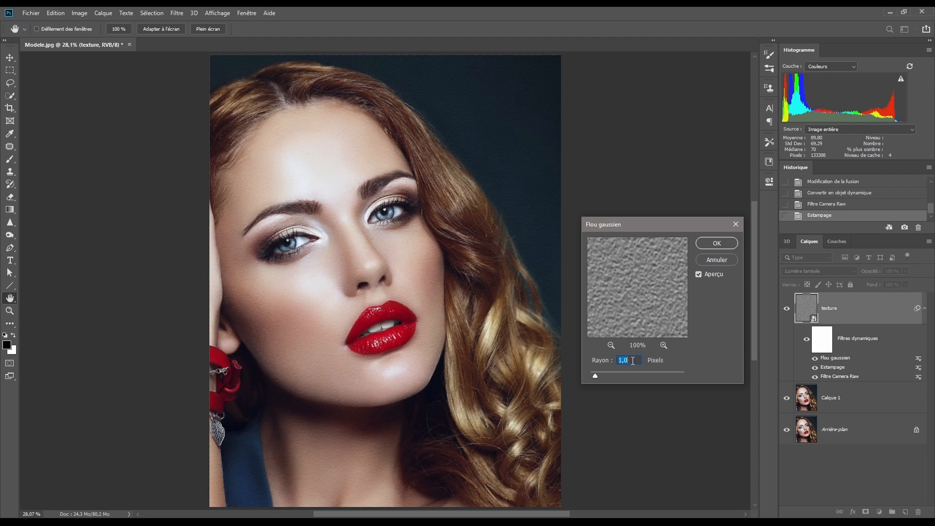
left_click(717, 244)
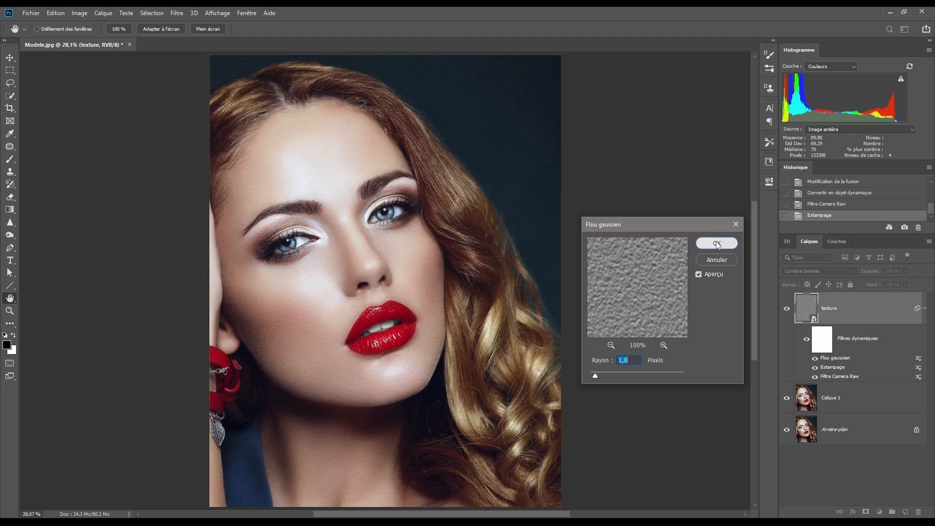
- Inspect the texture on the face and neck at 50% zoom, and hide the texture layer with a black layer mask
left_click(348, 274, "ctrl")
left_click(348, 274, "ctrl")
left_click_drag(341, 267, 377, 164)
left_click_drag(380, 294, 419, 159)
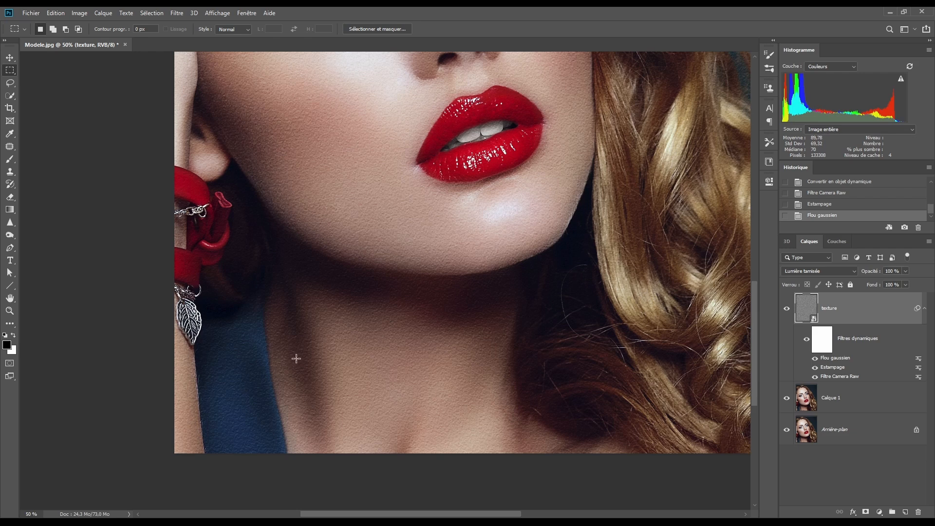
scroll(418, 322, "up", 3)
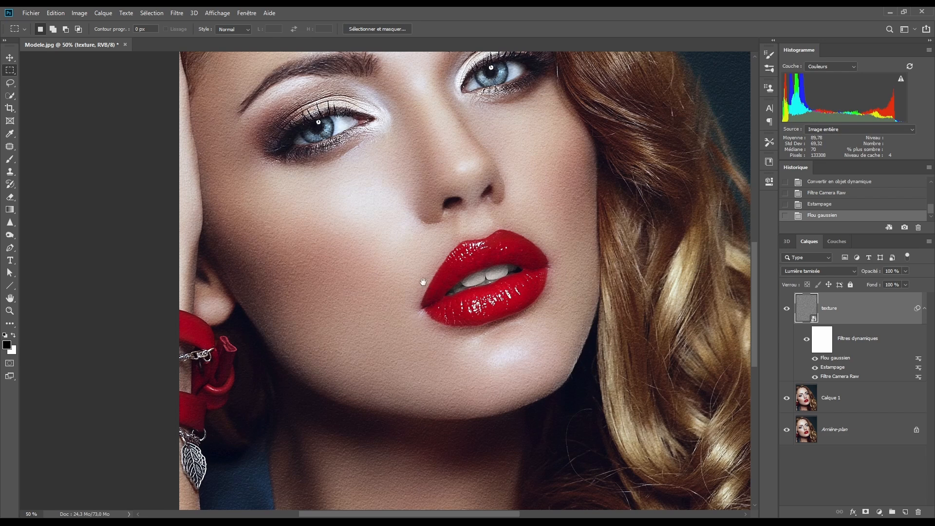
left_click_drag(409, 274, 445, 330)
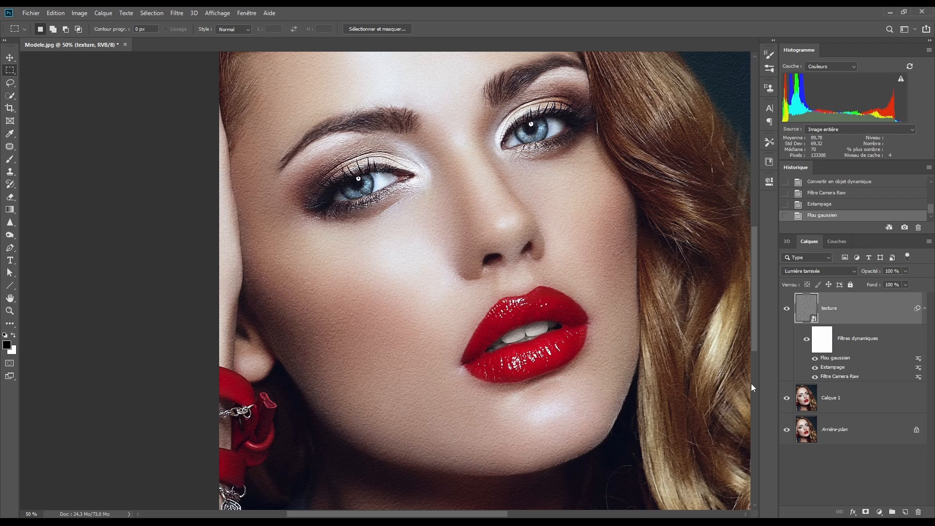
left_click(866, 513, "alt")
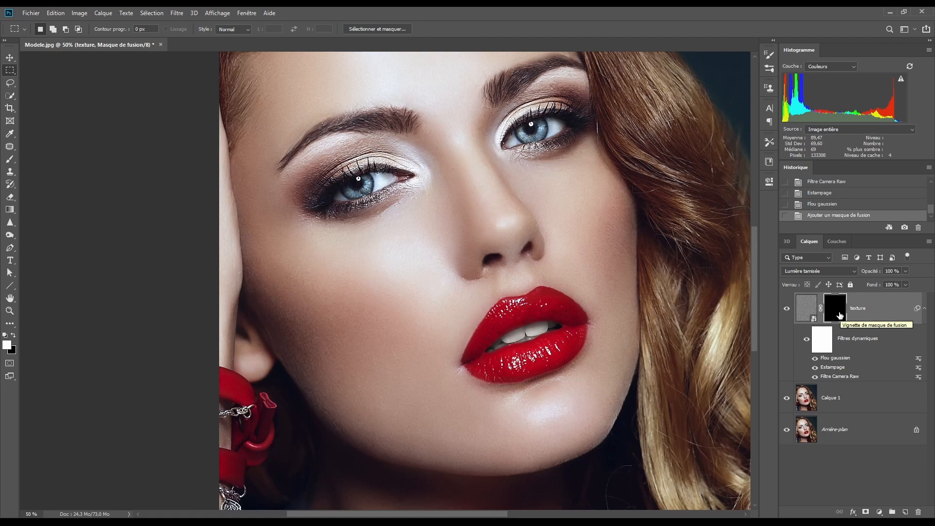
- Paint white on the texture mask over the cheek, jaw and chin with a 300 px brush at 0% hardness and 50% opacity
key("b")
right_click(380, 246)
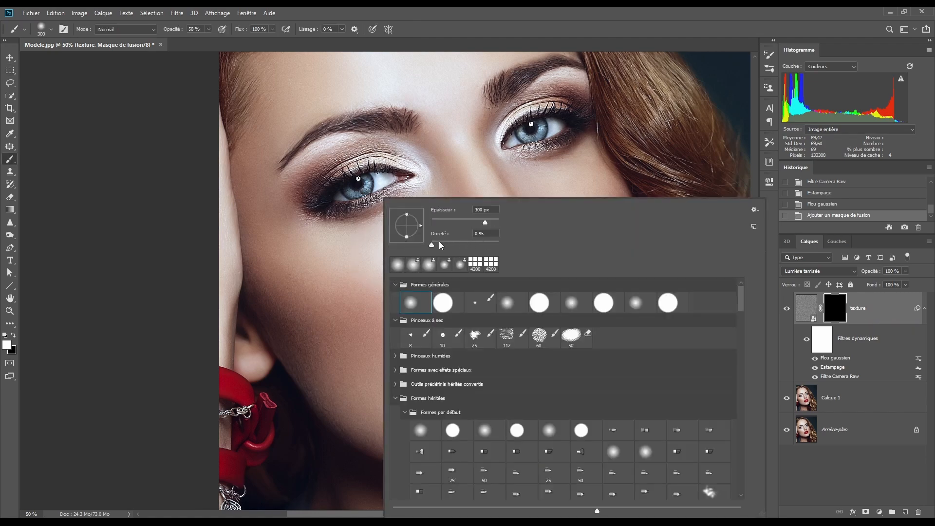
key("Return")
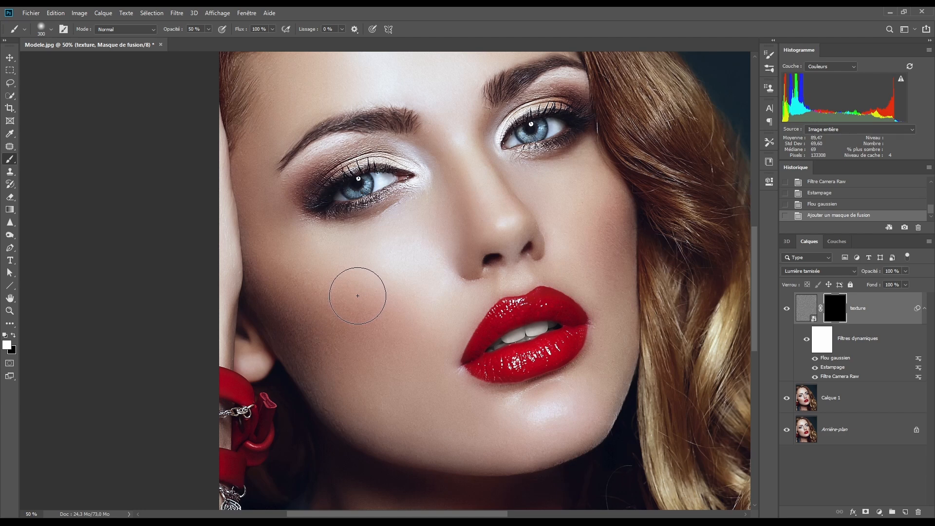
mouse_move(357, 297)
left_mouse_down()
mouse_move(317, 281)
mouse_move(378, 276)
mouse_move(395, 321)
mouse_move(350, 382)
mouse_move(376, 400)
left_mouse_up()
mouse_move(377, 400)
left_mouse_down()
mouse_move(436, 382)
mouse_move(393, 413)
mouse_move(407, 406)
mouse_move(543, 419)
left_mouse_up()
- Reveal the texture on the forehead and around the nose with smaller white brush strokes at 50% opacity on the mask
key("bracketleft")
key("bracketleft")
key("bracketleft")
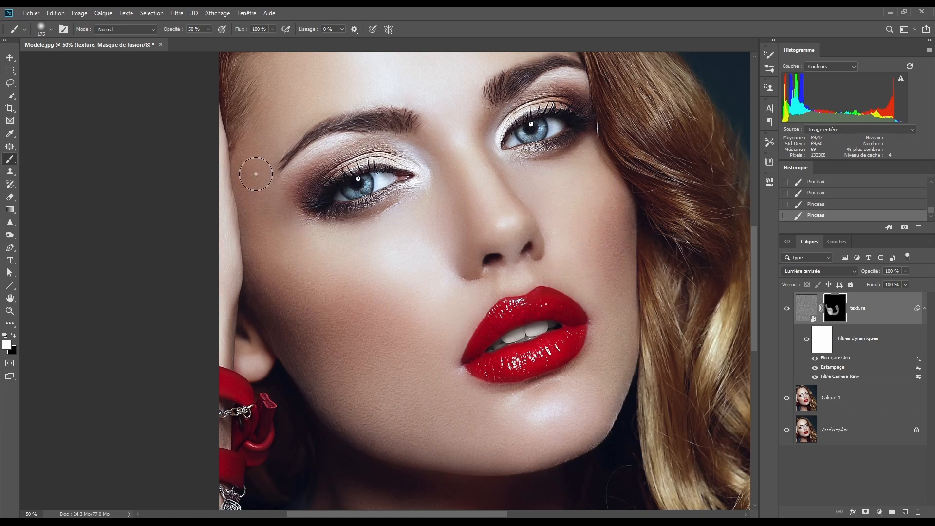
scroll(288, 214, "up", 5)
key("bracketright")
key("bracketright")
mouse_move(344, 199)
left_mouse_down()
mouse_move(476, 136)
mouse_move(511, 212)
mouse_move(411, 216)
mouse_move(430, 164)
mouse_move(513, 183)
mouse_move(364, 229)
mouse_move(365, 181)
left_mouse_up()
scroll(336, 374, "down", 3)
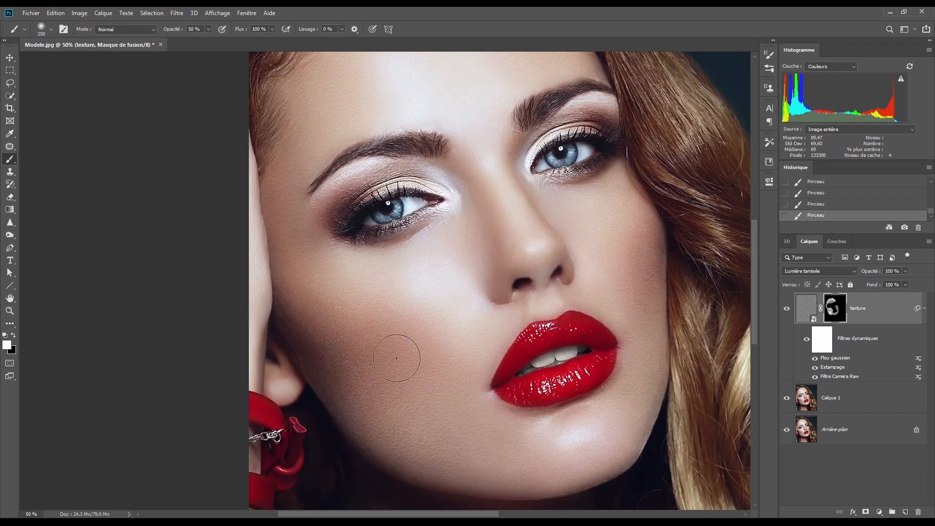
key("bracketleft")
mouse_move(489, 165)
left_mouse_down()
mouse_move(486, 224)
mouse_move(421, 314)
mouse_move(465, 273)
left_mouse_up()
- Lower the brush opacity to 19% and paint the texture faintly into the finer facial areas and the neck
left_click_drag(173, 29, 157, 33)
key("bracketleft")
key("bracketleft")
scroll(564, 240, "down", 2)
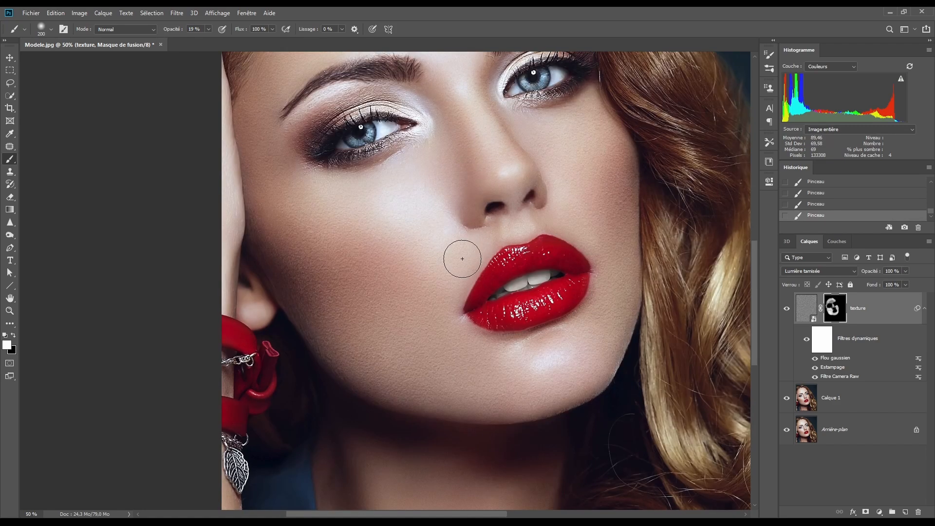
scroll(520, 221, "down", 5)
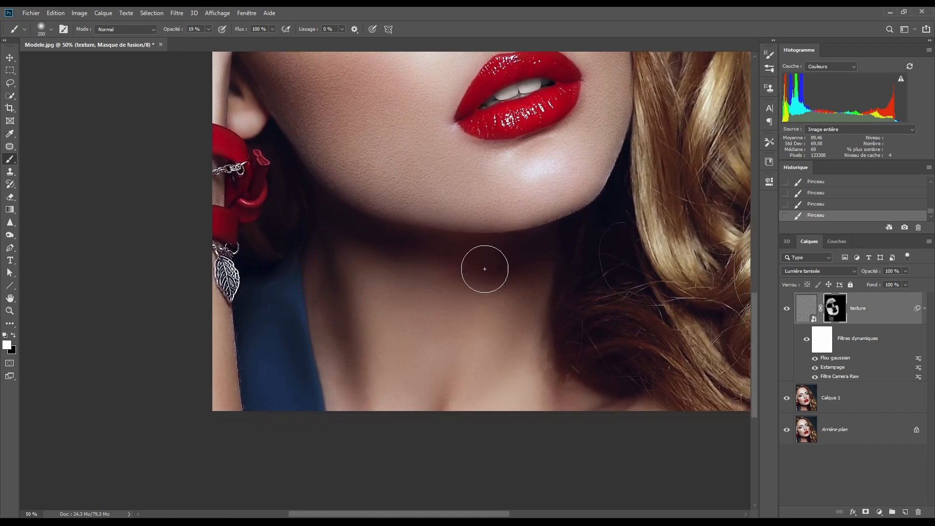
key("bracketright")
key("bracketright")
key("bracketright")
key("bracketleft")
key("bracketleft")
key("bracketleft")
key("bracketleft")
key("bracketleft")
- Refine the texture mask over the forehead and face, fading the effect with a 250 px black brush at 11% opacity
scroll(487, 341, "up", 7)
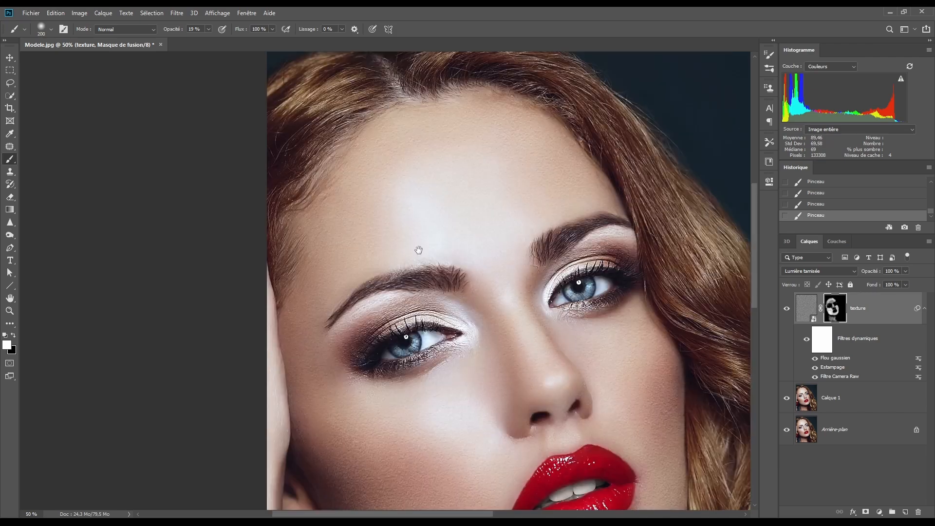
scroll(418, 247, "up", 3)
key("bracketright")
key("bracketright")
key("bracketright")
key("bracketright")
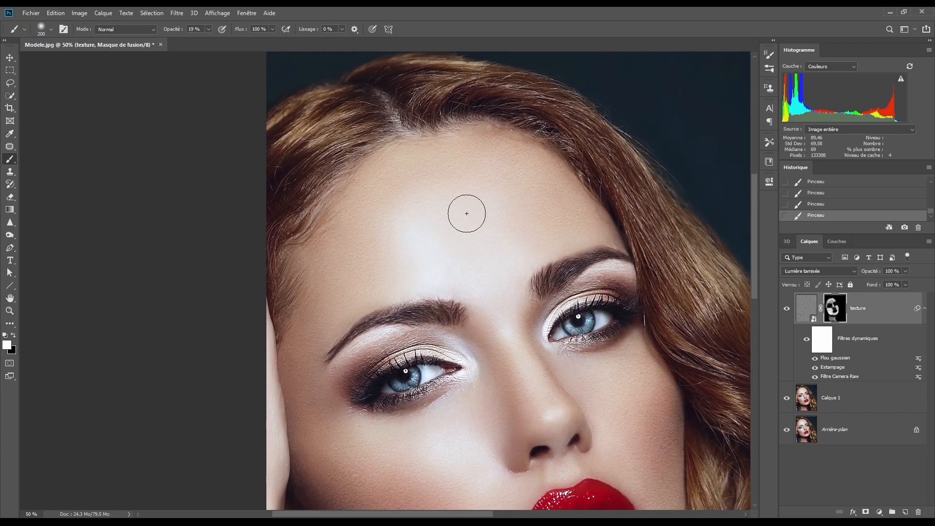
left_click(836, 309, "alt")
left_click_drag(532, 327, 520, 228)
left_click(837, 311, "alt")
left_click_drag(733, 468, 650, 368)
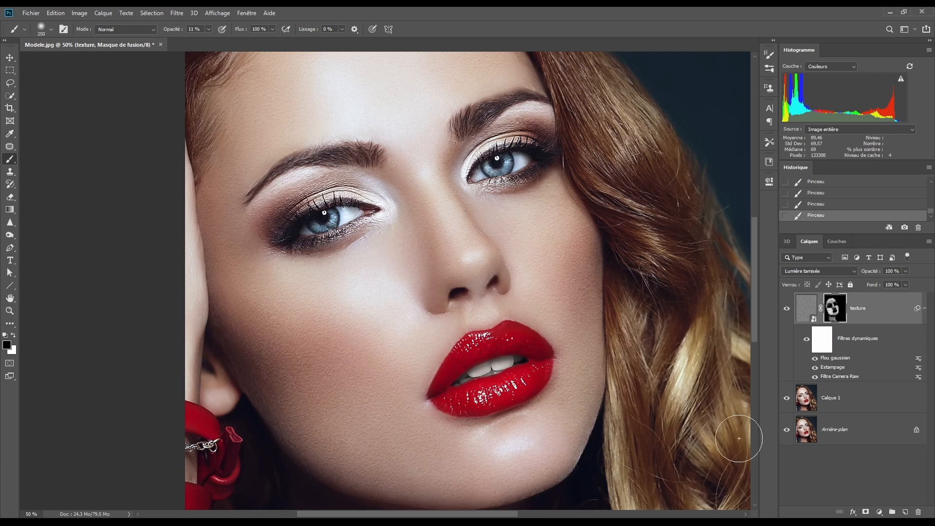
- Review the settings of the texture layer's Emboss (Estampage) smart filter
double_click(834, 368)
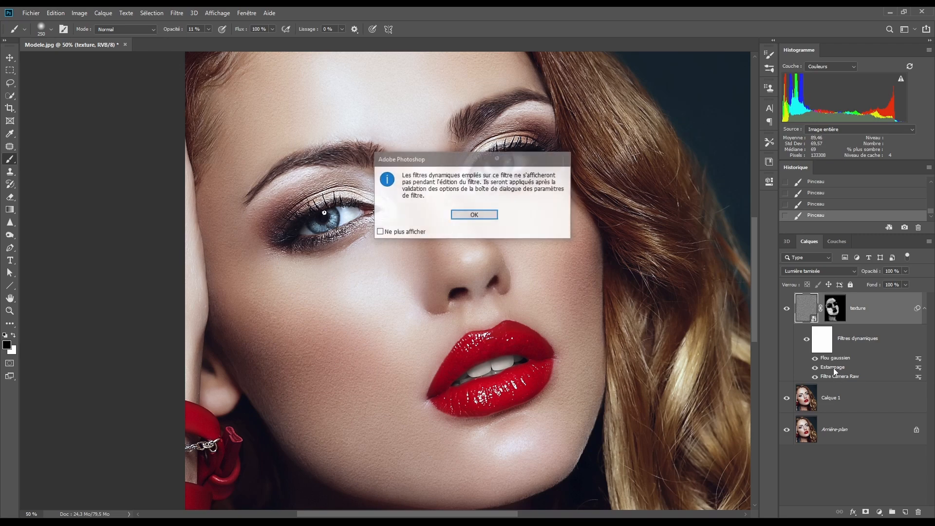
left_click(486, 217)
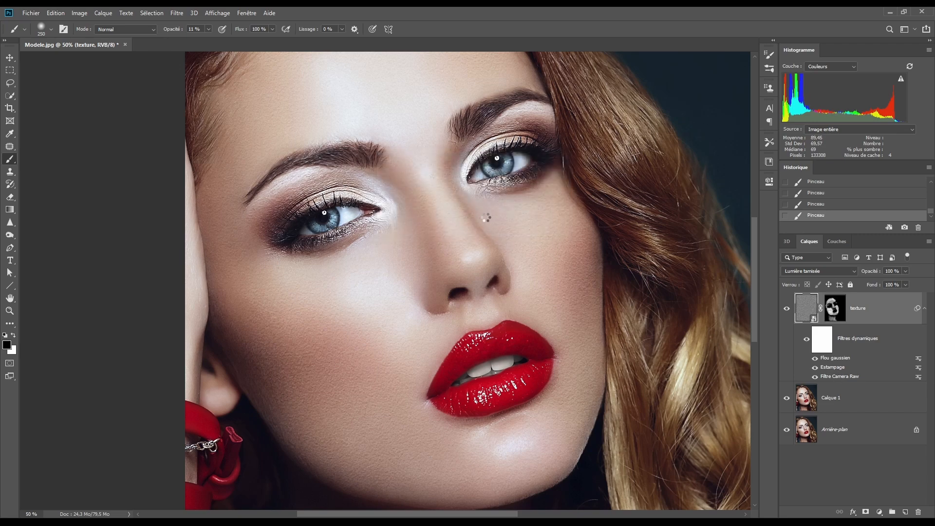
left_click_drag(627, 110, 652, 112)
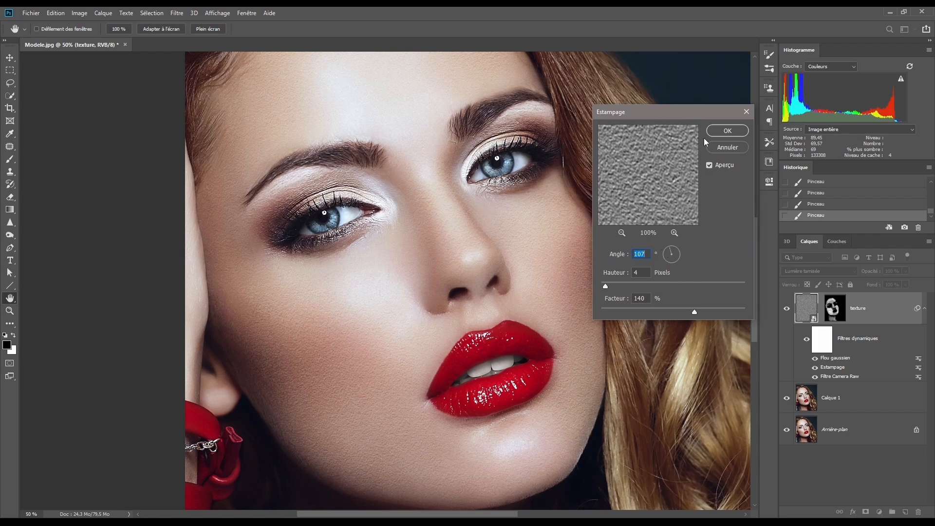
left_click(726, 147)
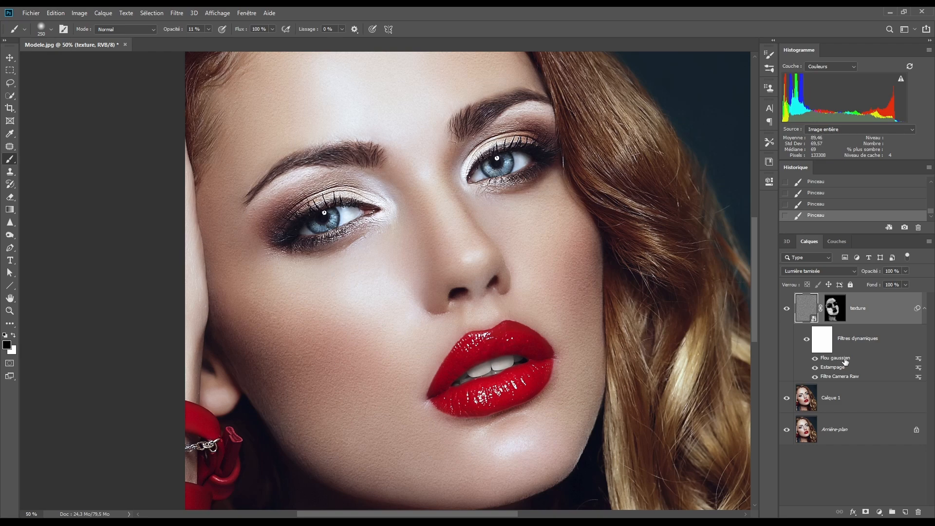
- Duplicate the texture layer and set the copy's opacity to 50%
key("ctrl+0")
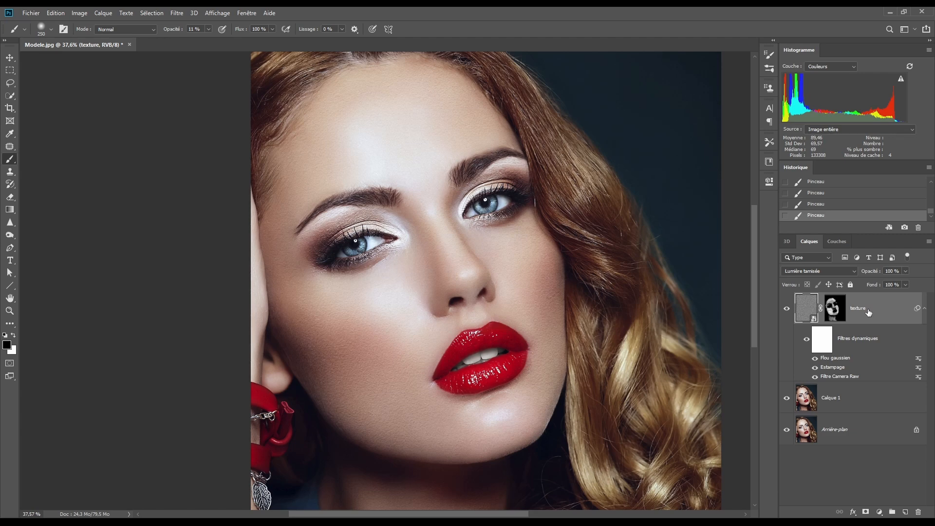
key("ctrl+j")
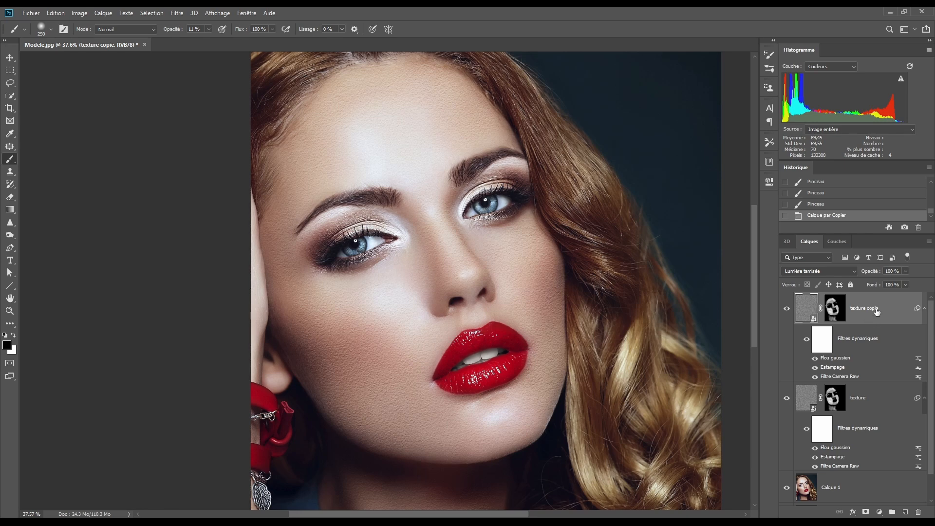
left_click(900, 271)
type("50")
- Nudge the duplicated texture layer slightly to the right with the Move tool, offsetting it from the original texture
key("ctrl+plus")
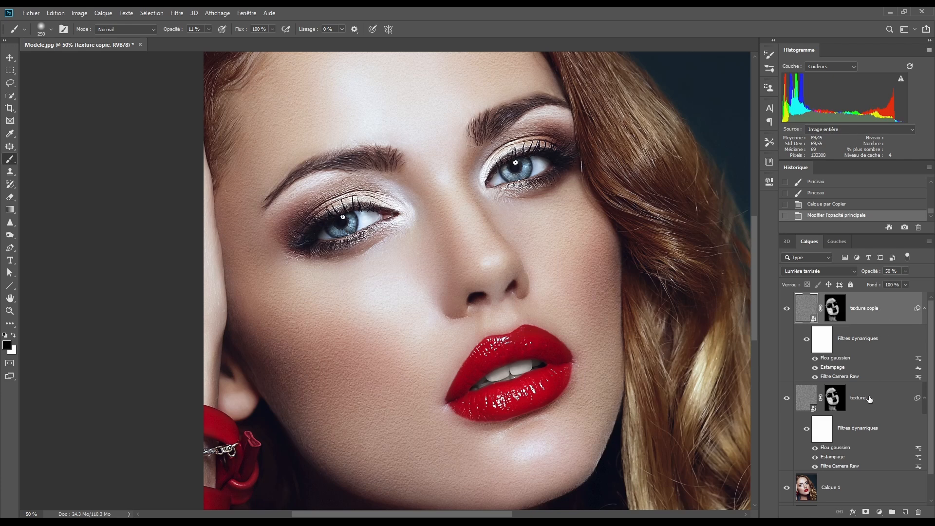
left_click(9, 59)
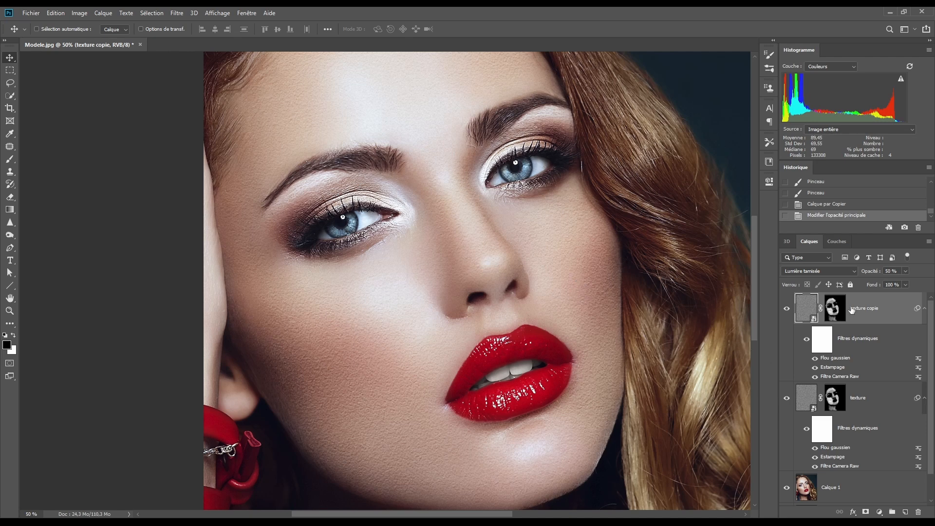
key("Right")
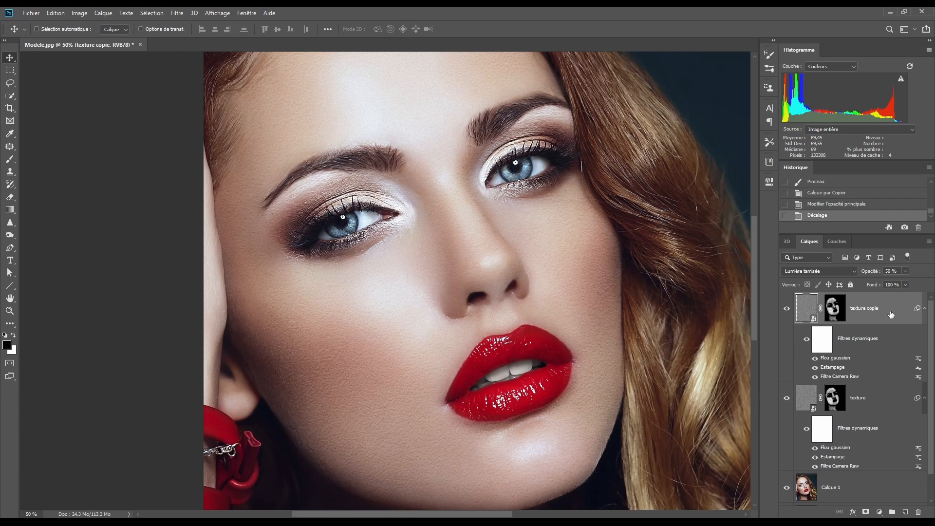
- Group the texture layer with its copy and set the group's opacity to 80%
left_click(891, 398, "ctrl")
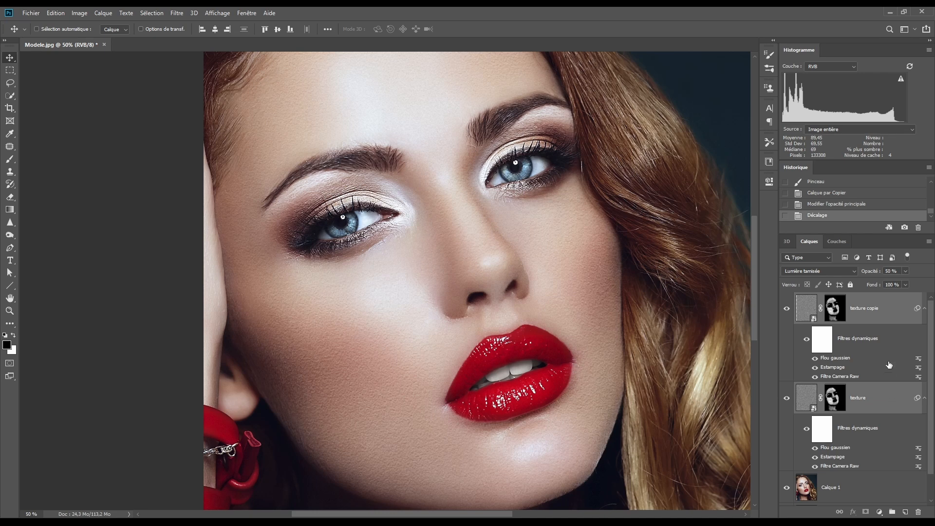
key("ctrl")
key("ctrl+g")
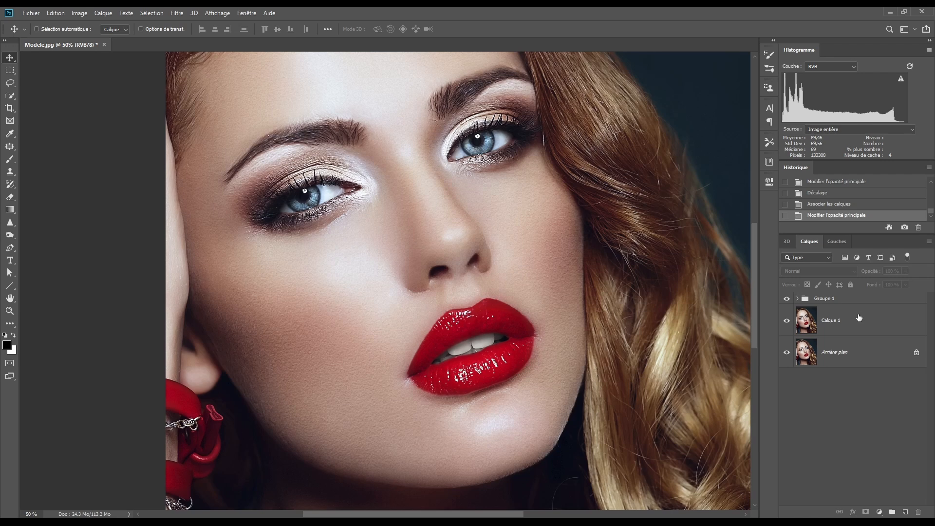
- Stamp all visible layers into a new merged layer above the texture group
left_click(860, 299)
key("ctrl")
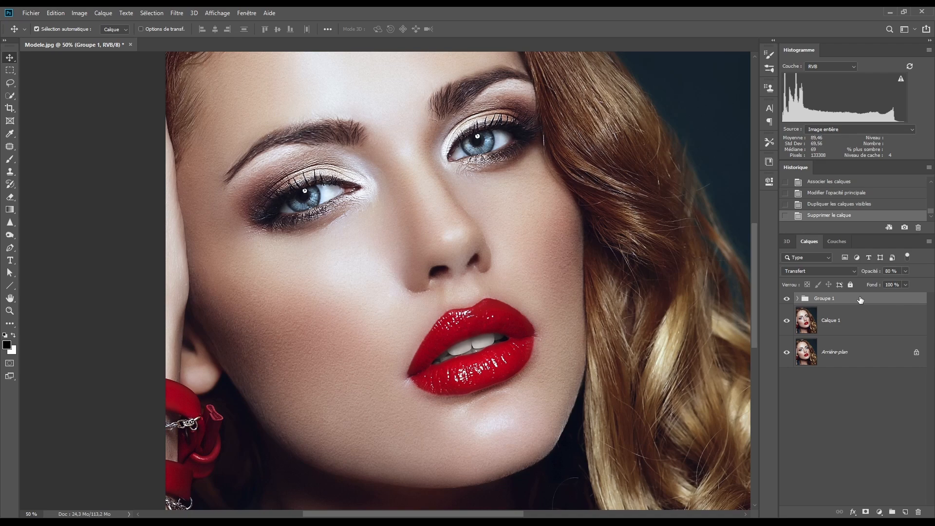
key("ctrl+shift+alt+e")
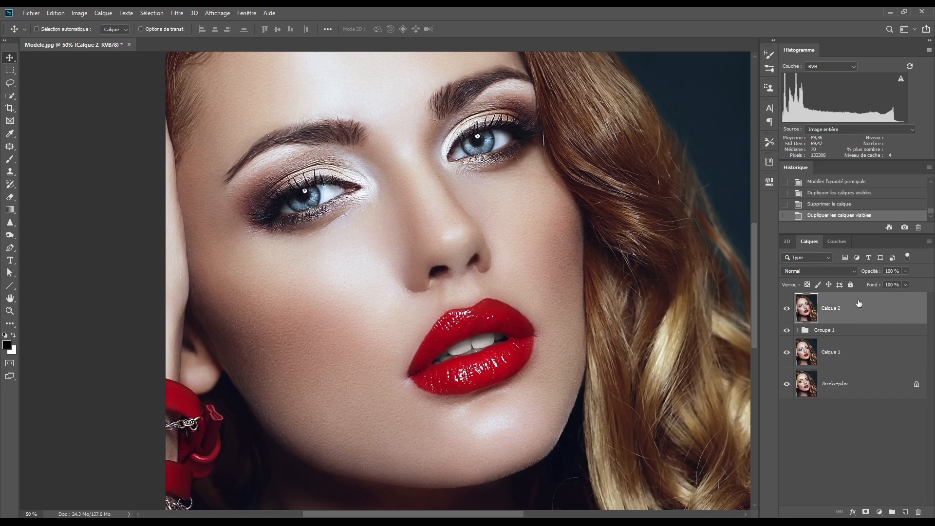
- Apply the Camera Raw filter to the merged layer using the settings loaded from Tuto texture peau.xmp
key("ctrl+0")
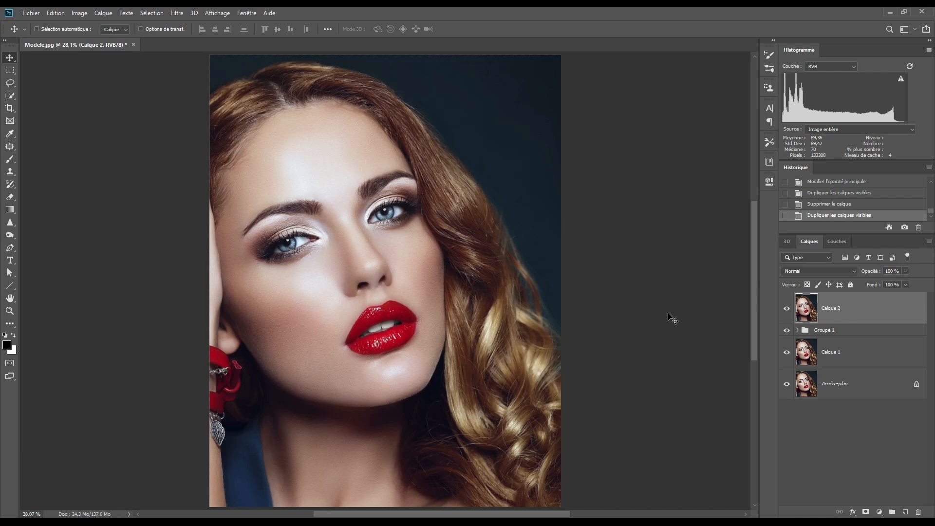
left_click(176, 12)
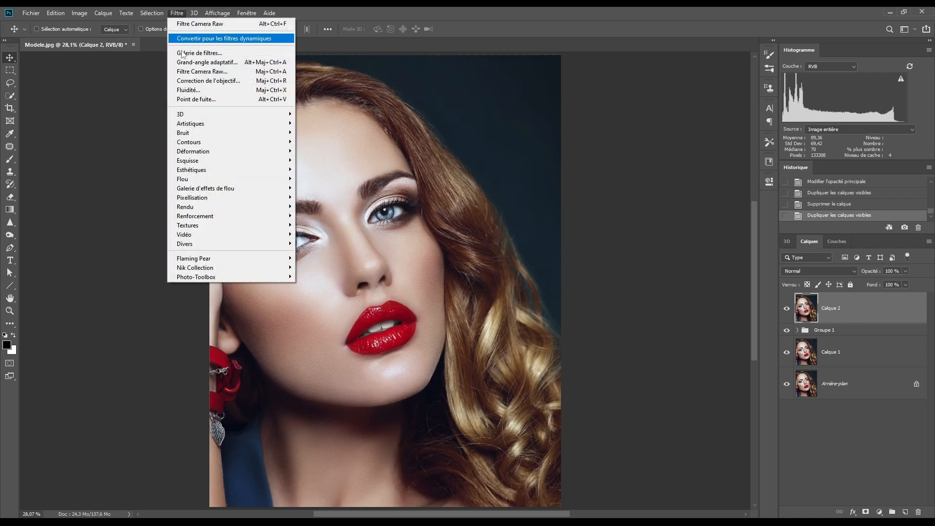
left_click(192, 72)
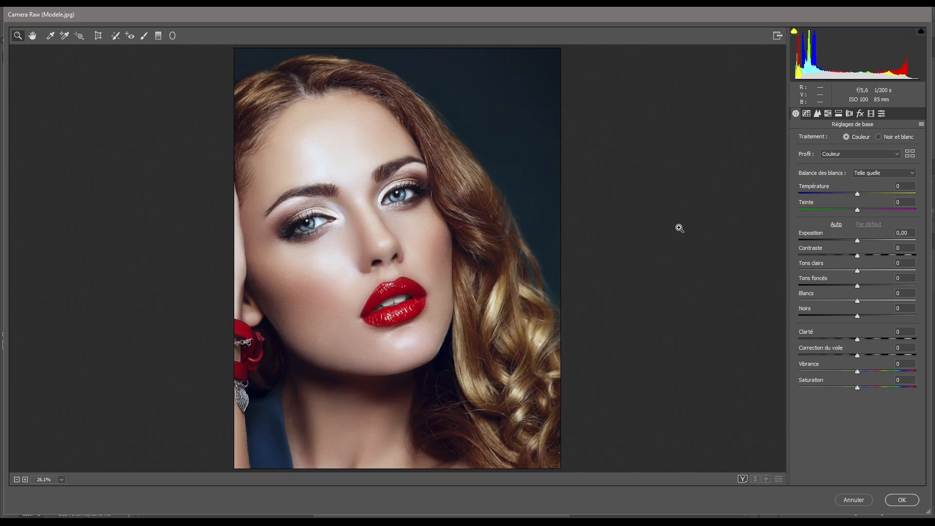
left_click(922, 125)
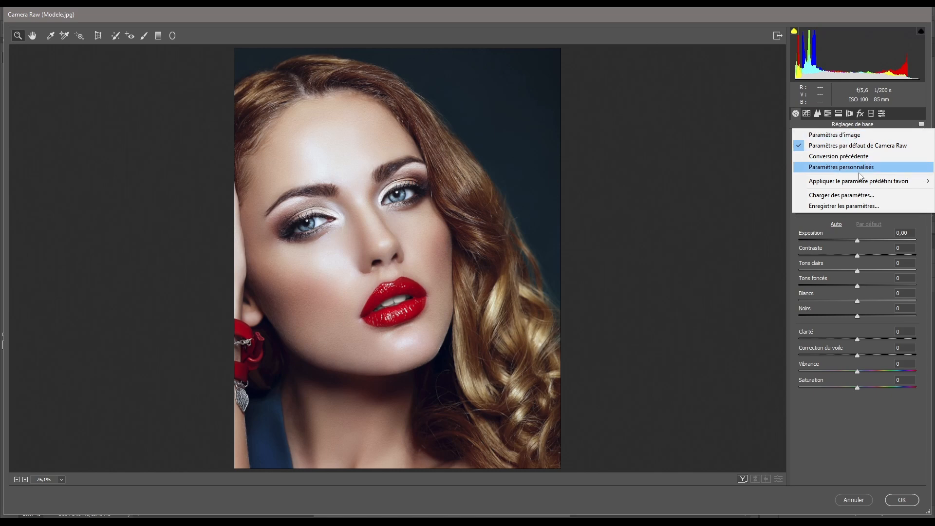
left_click(842, 196)
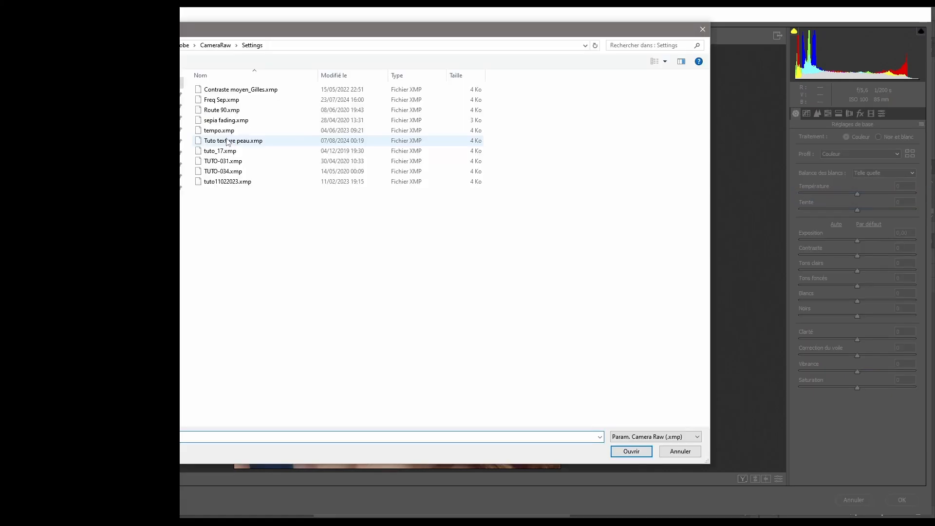
left_click(229, 142)
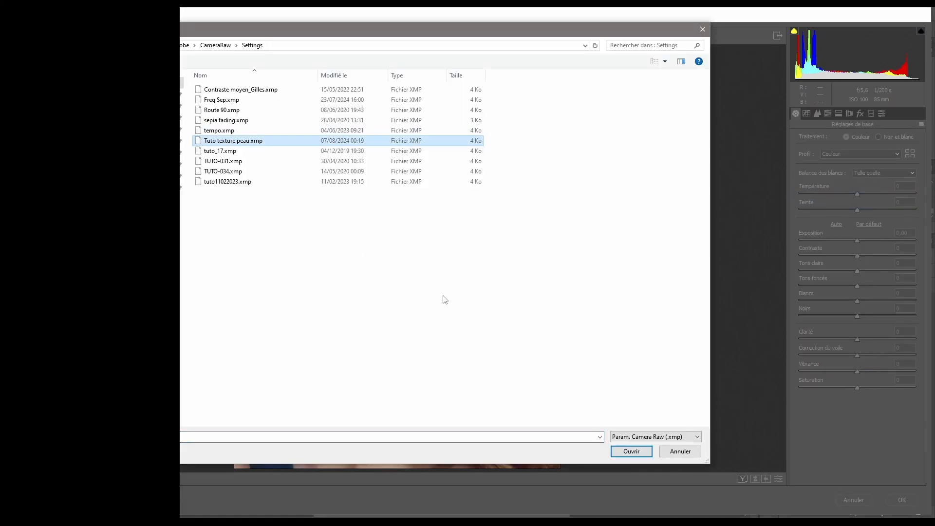
left_click(628, 451)
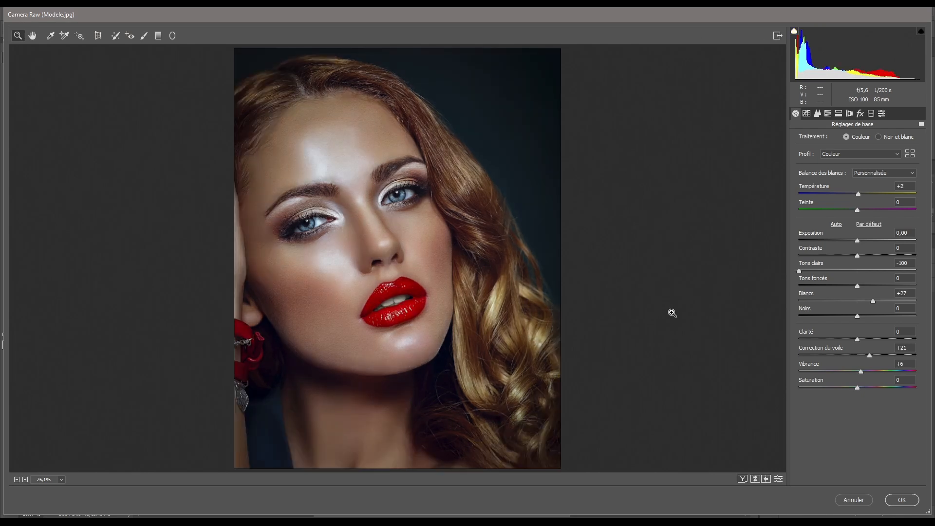
key("Return")
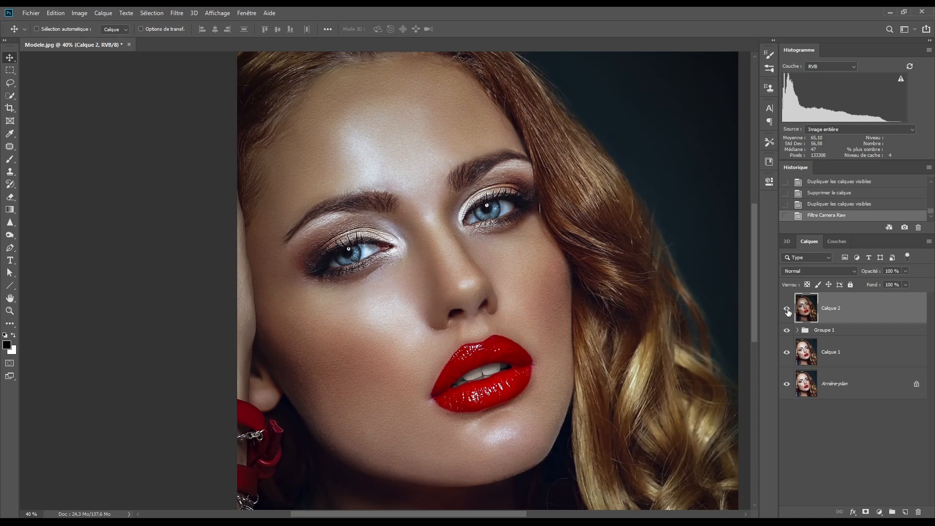
- Compare the finished retouch with the original photo by showing only the background layer and restoring all layers
left_click(787, 384, "alt")
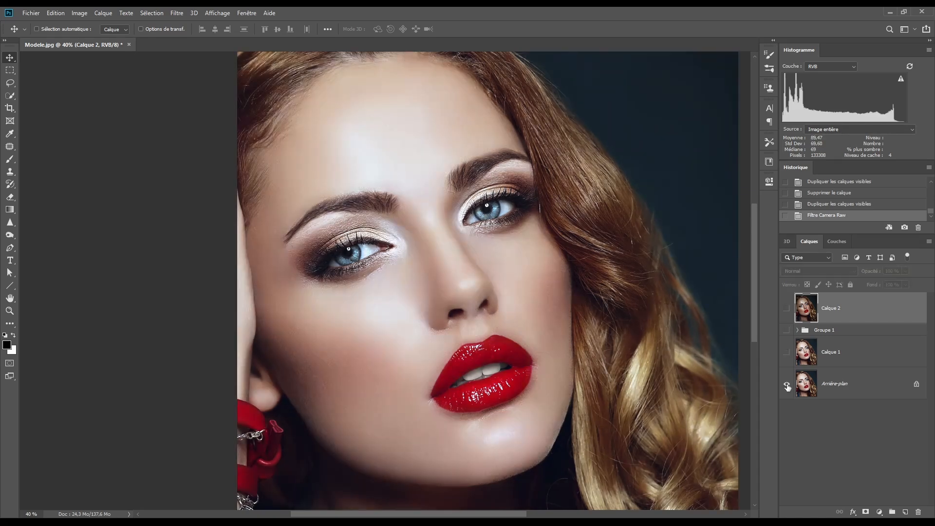
left_click(787, 385, "alt")
left_click(787, 385, "alt")
left_click(787, 384, "alt")
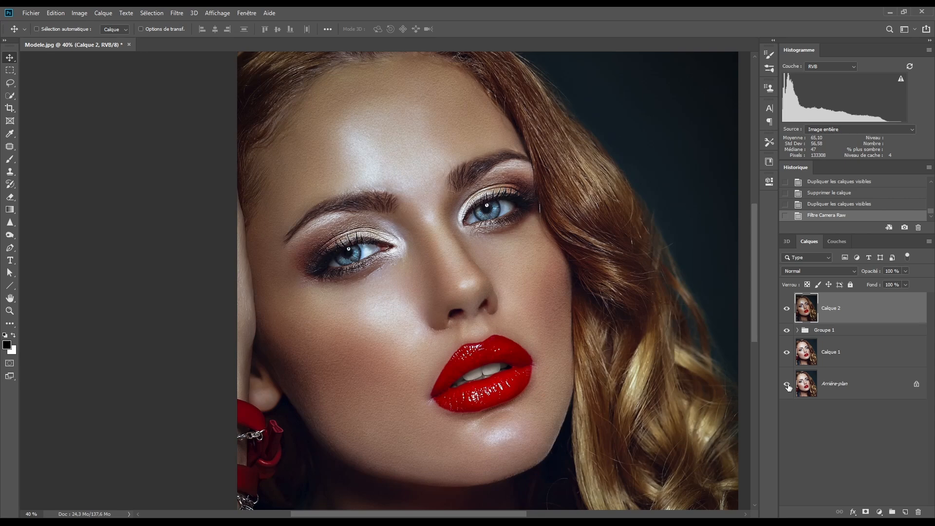